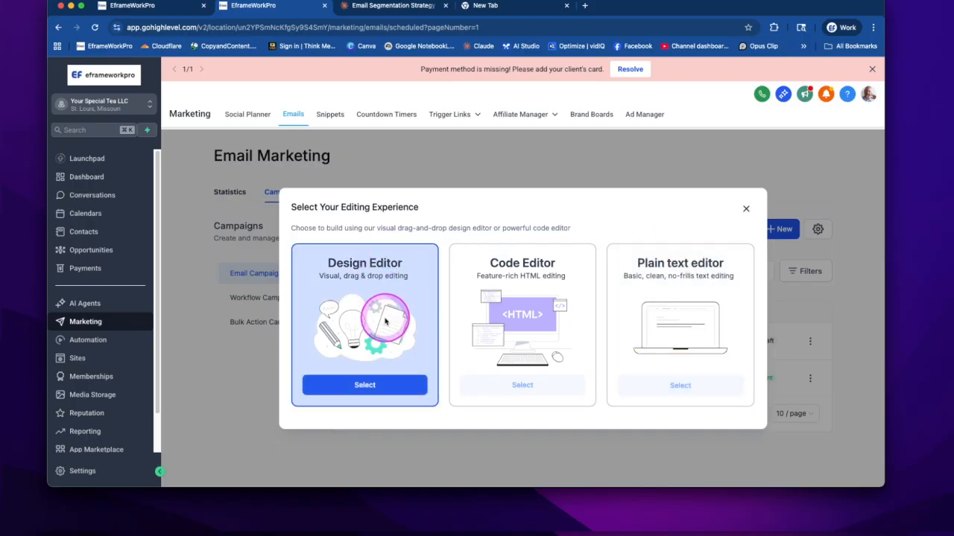
- Start a blank campaign in the Design Editor and select its "Start from scratch" heading text
{"action": "left_click", "coordinate": [384, 383]}
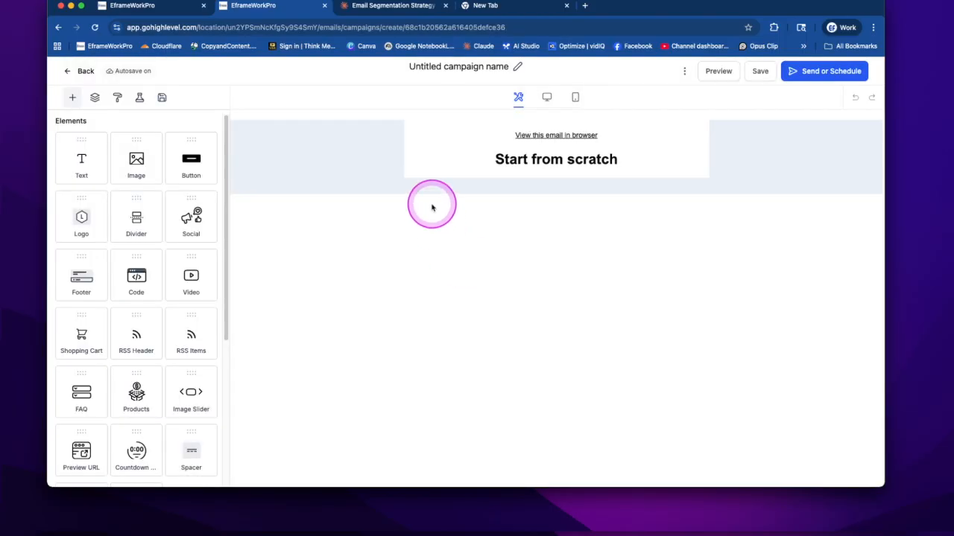
{"action": "left_click", "coordinate": [528, 161]}
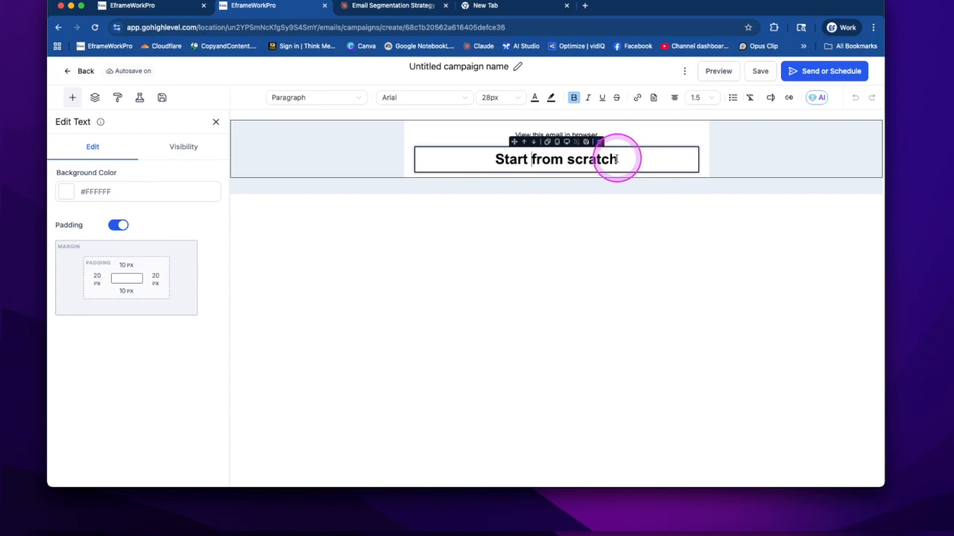
{"action": "left_click_drag", "start_coordinate": [616, 159], "coordinate": [507, 167]}
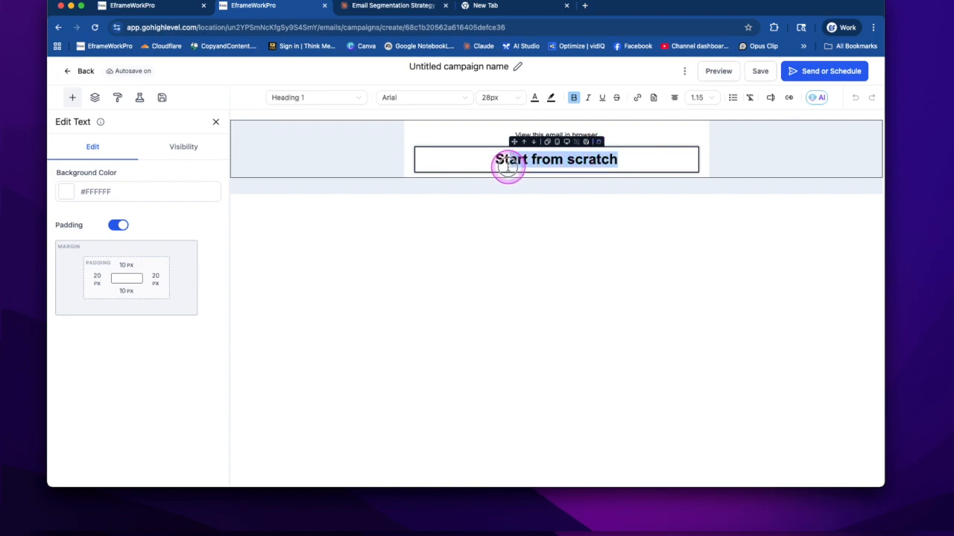
{"action": "left_click", "coordinate": [215, 122]}
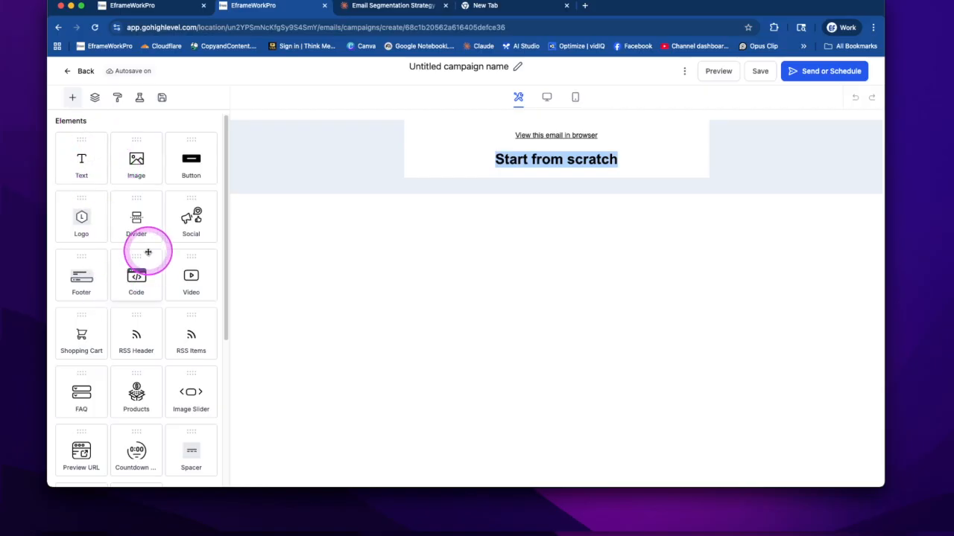
- Add code, divider and image elements below the "Start from scratch" heading, with the divider above the code block
{"action": "left_click_drag", "start_coordinate": [136, 278], "coordinate": [544, 281]}
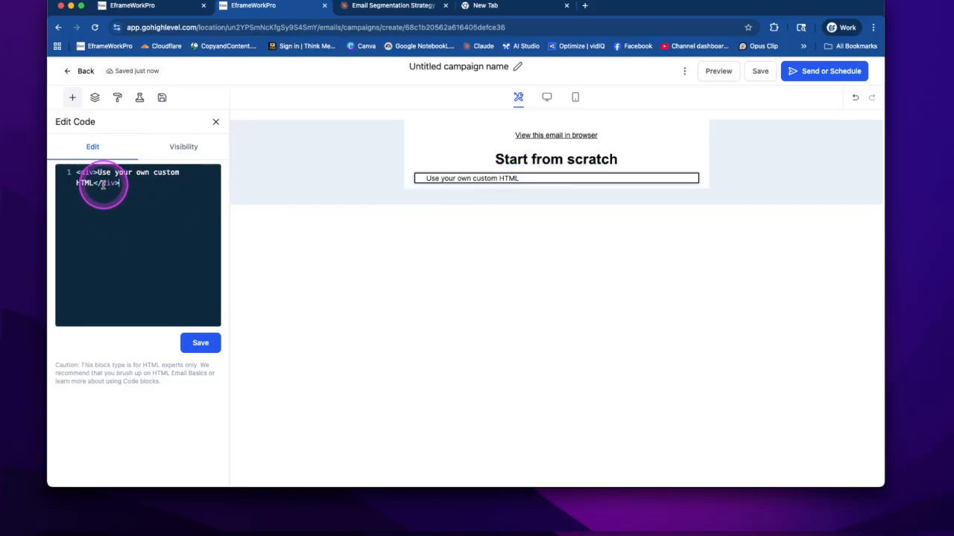
{"action": "left_click", "coordinate": [215, 121]}
{"action": "left_click_drag", "start_coordinate": [136, 217], "coordinate": [558, 178]}
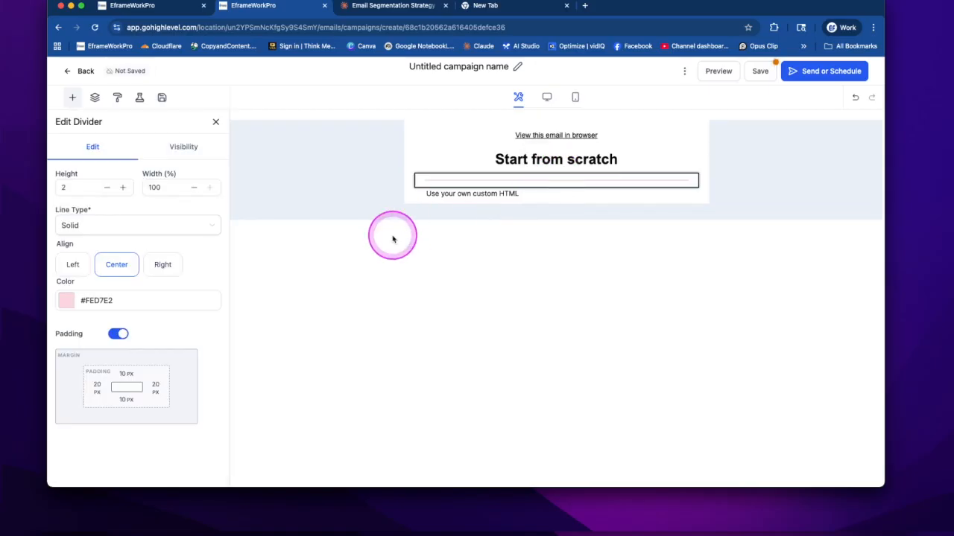
{"action": "left_click", "coordinate": [215, 121]}
{"action": "left_click_drag", "start_coordinate": [138, 161], "coordinate": [457, 190]}
{"action": "left_click", "coordinate": [214, 123]}
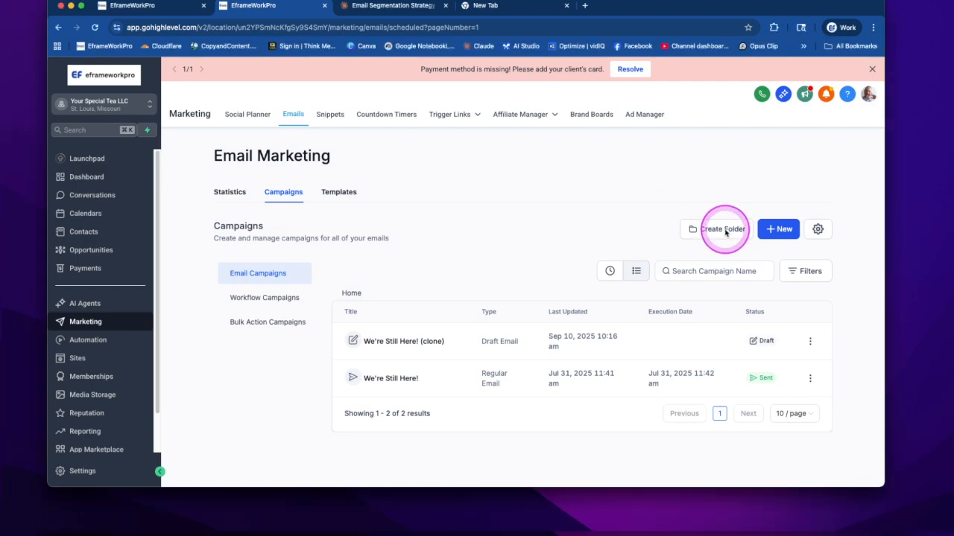
- Create a campaign folder named Holidays and open it
{"action": "left_click", "coordinate": [725, 232]}
{"action": "left_click", "coordinate": [468, 305]}
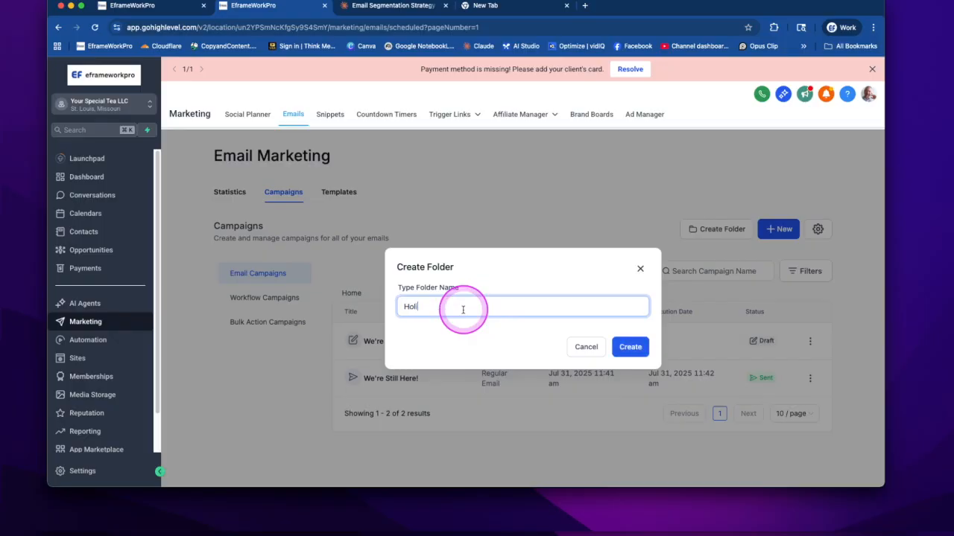
{"action": "type", "text": "Holidays"}
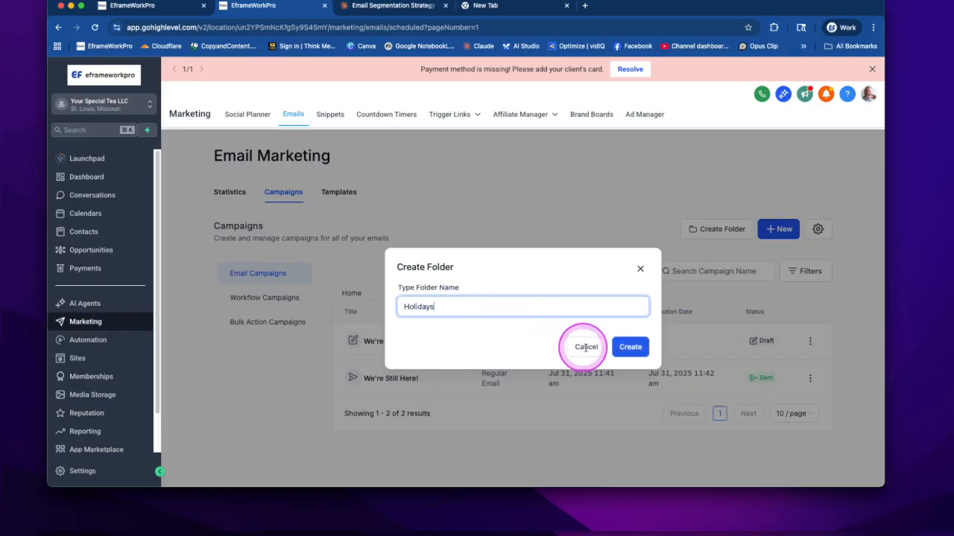
{"action": "left_click", "coordinate": [630, 346]}
{"action": "left_click", "coordinate": [375, 342]}
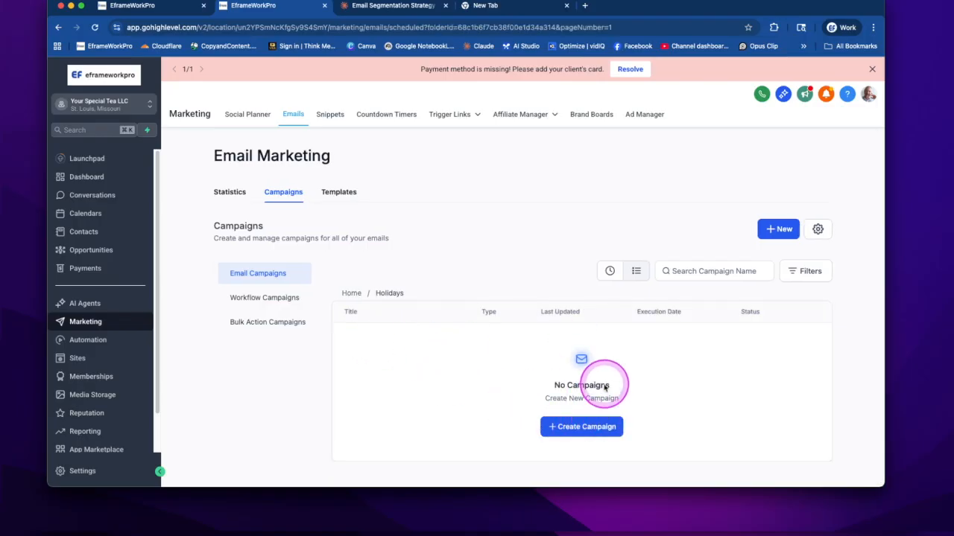
- Start a new campaign from the email marketing templates and filter the template library to the Holidays category
{"action": "left_click", "coordinate": [777, 230]}
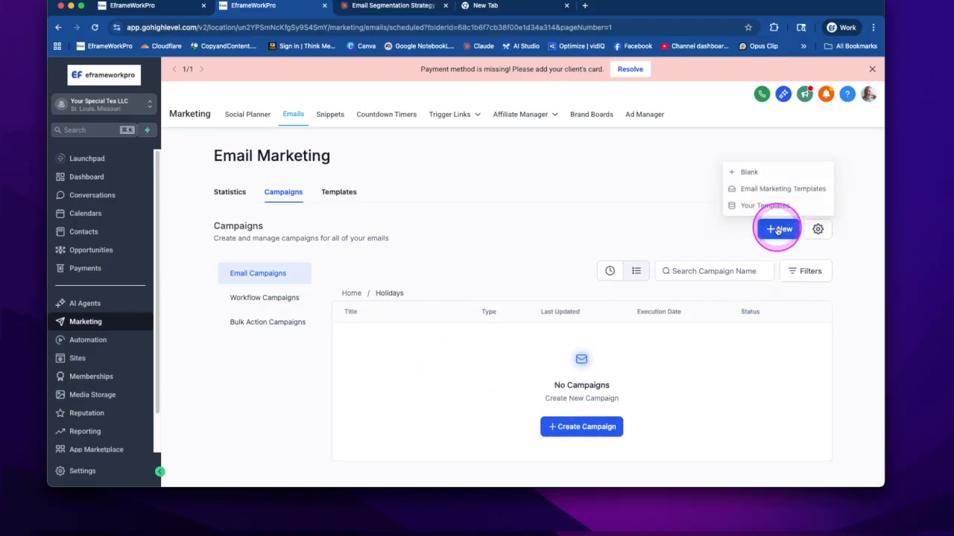
{"action": "left_click", "coordinate": [781, 190]}
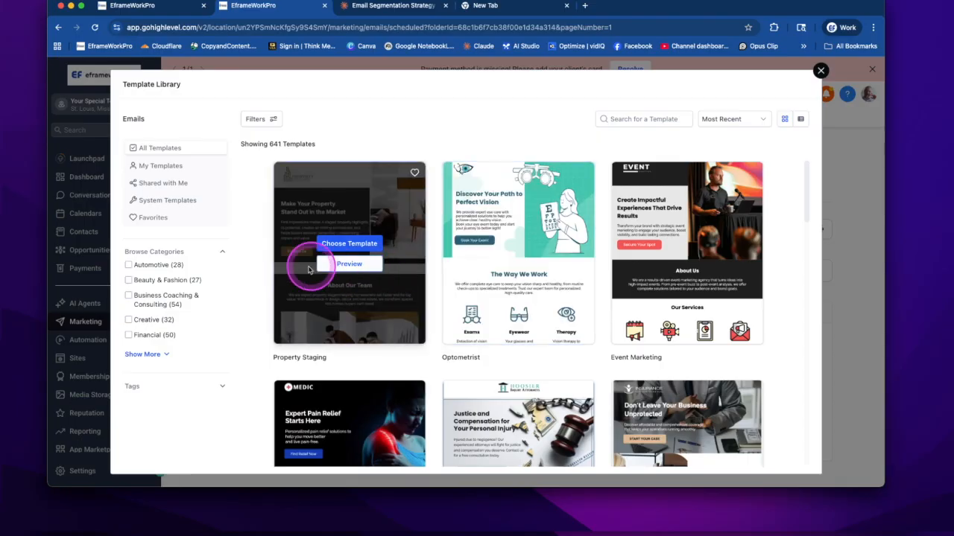
{"action": "left_click", "coordinate": [145, 355]}
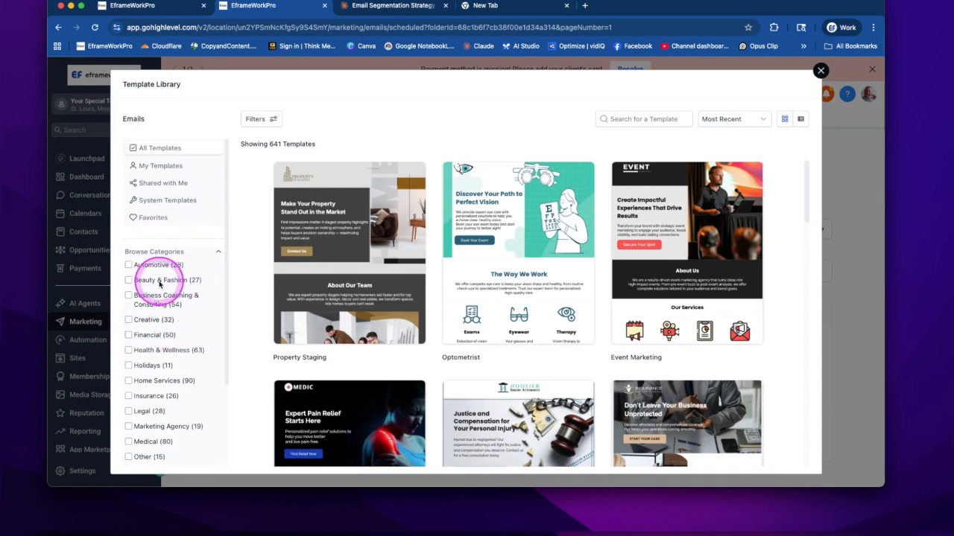
{"action": "scroll", "coordinate": [166, 342], "scroll_direction": "down", "scroll_amount": 2}
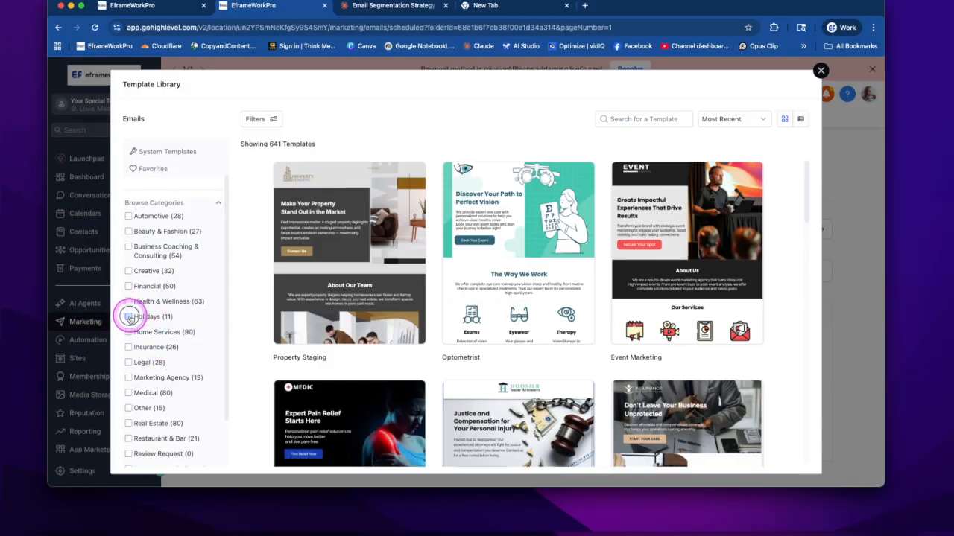
{"action": "left_click", "coordinate": [129, 317]}
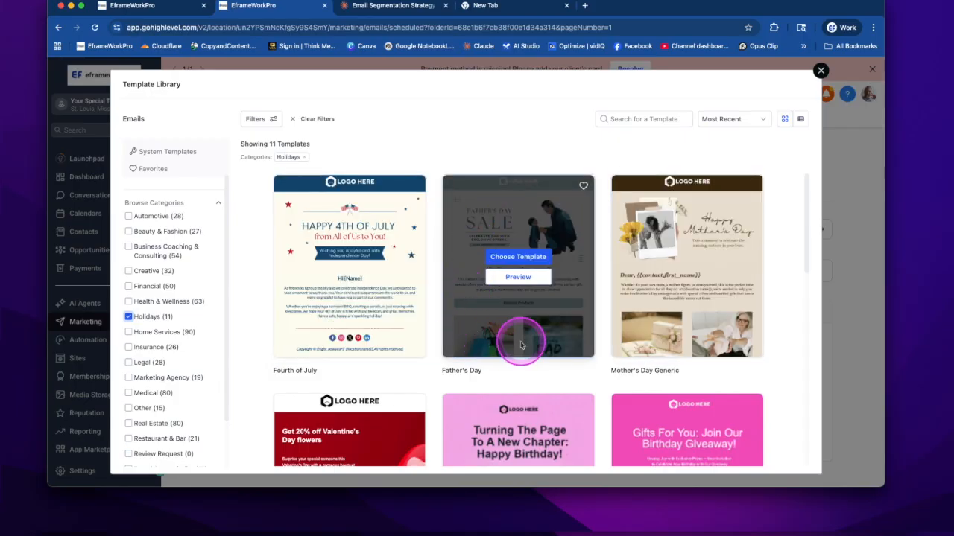
- Browse the holiday templates and examine the full preview of the Father's Day template
{"action": "scroll", "coordinate": [520, 345], "scroll_direction": "down", "scroll_amount": 5}
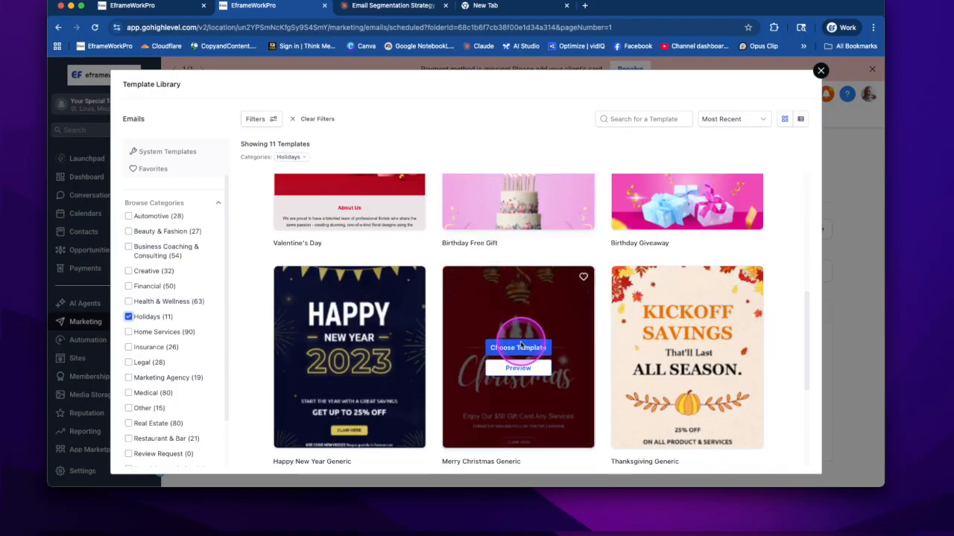
{"action": "scroll", "coordinate": [521, 345], "scroll_direction": "down", "scroll_amount": 2}
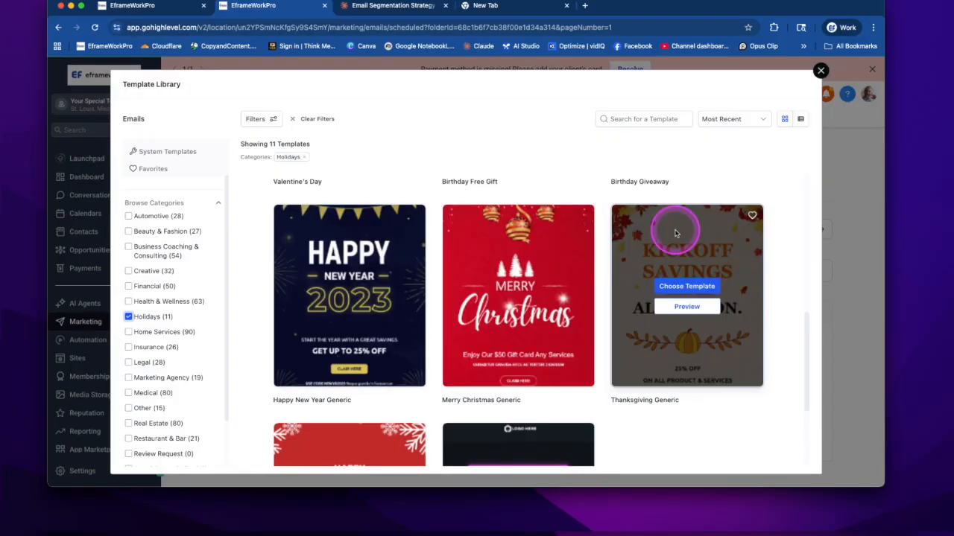
{"action": "scroll", "coordinate": [628, 281], "scroll_direction": "down", "scroll_amount": 3}
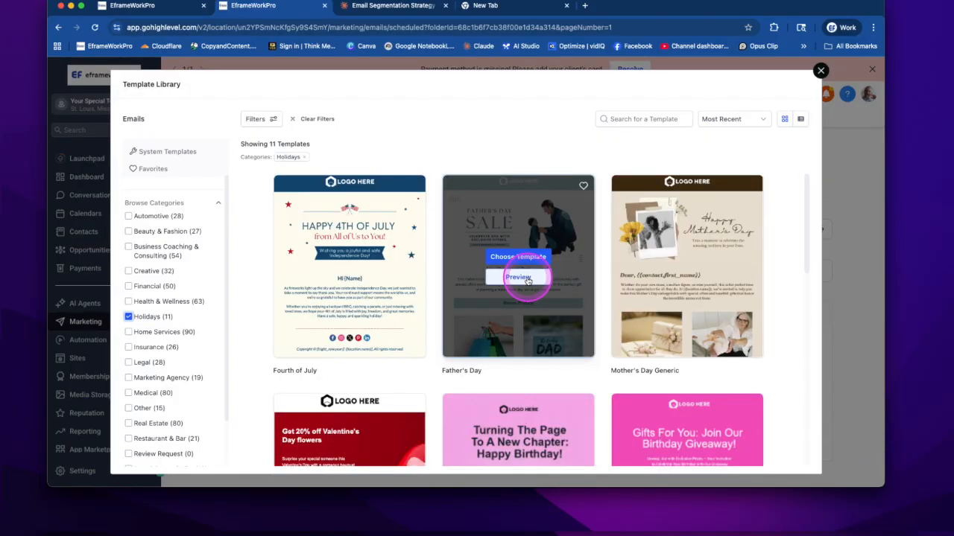
{"action": "left_click", "coordinate": [465, 276]}
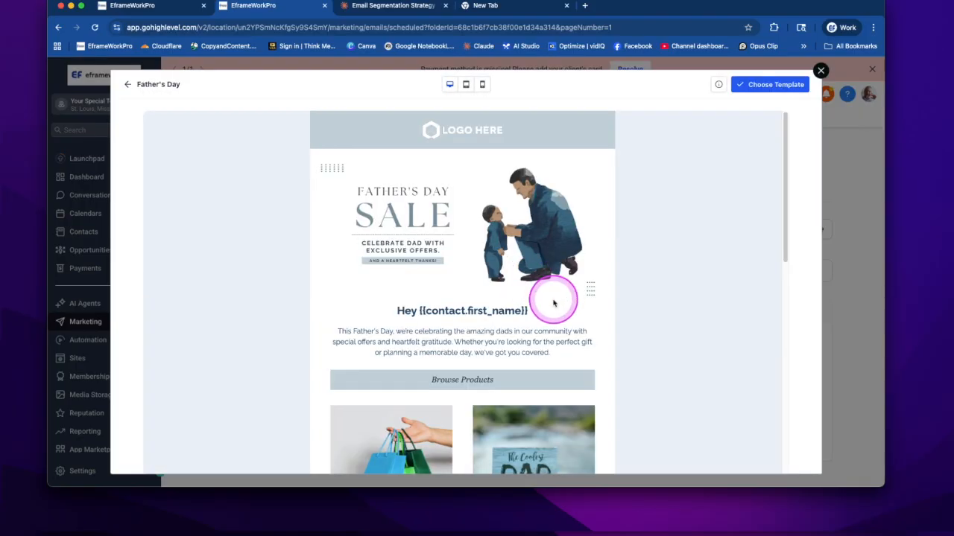
{"action": "scroll", "coordinate": [553, 298], "scroll_direction": "down", "scroll_amount": 1}
{"action": "scroll", "coordinate": [554, 303], "scroll_direction": "down", "scroll_amount": 6}
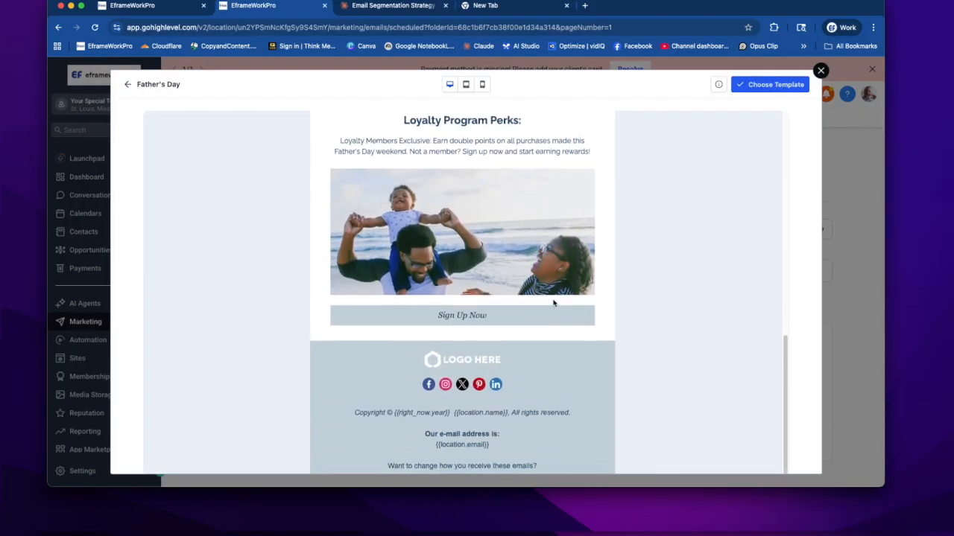
{"action": "scroll", "coordinate": [554, 303], "scroll_direction": "up", "scroll_amount": 4}
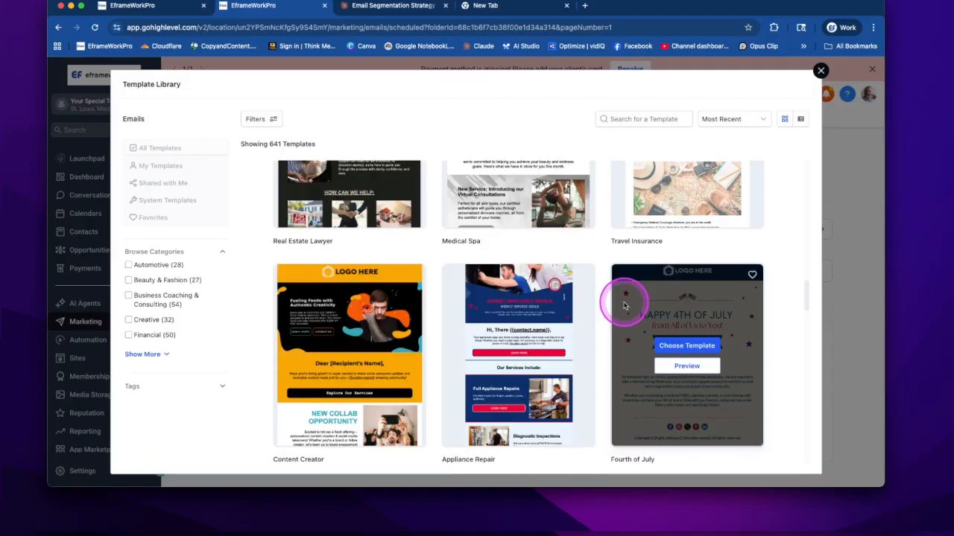
{"action": "scroll", "coordinate": [623, 298], "scroll_direction": "down", "scroll_amount": 8}
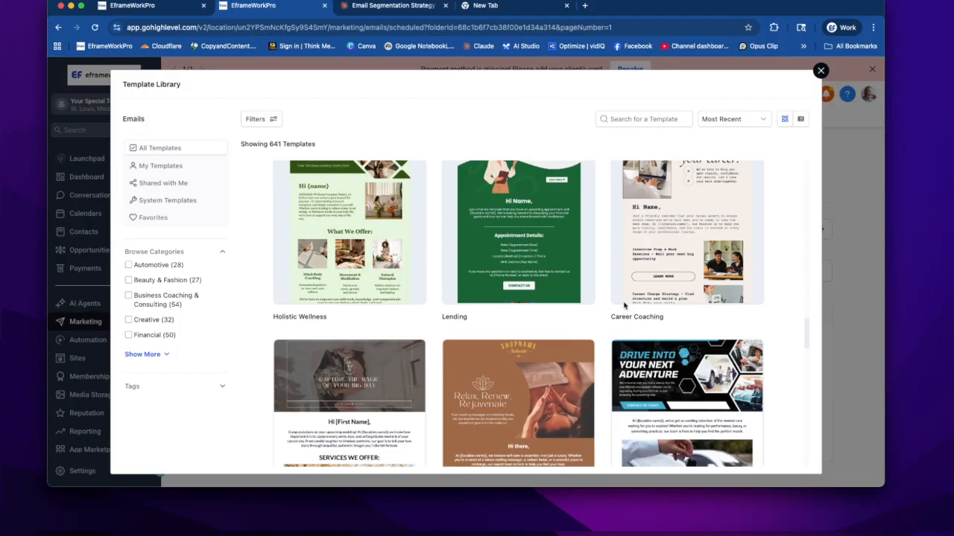
- Choose the Black Friday template from the Holidays category and open the Black Friday Email draft in the Holidays folder
{"action": "scroll", "coordinate": [625, 305], "scroll_direction": "down", "scroll_amount": 3}
{"action": "left_click", "coordinate": [522, 447]}
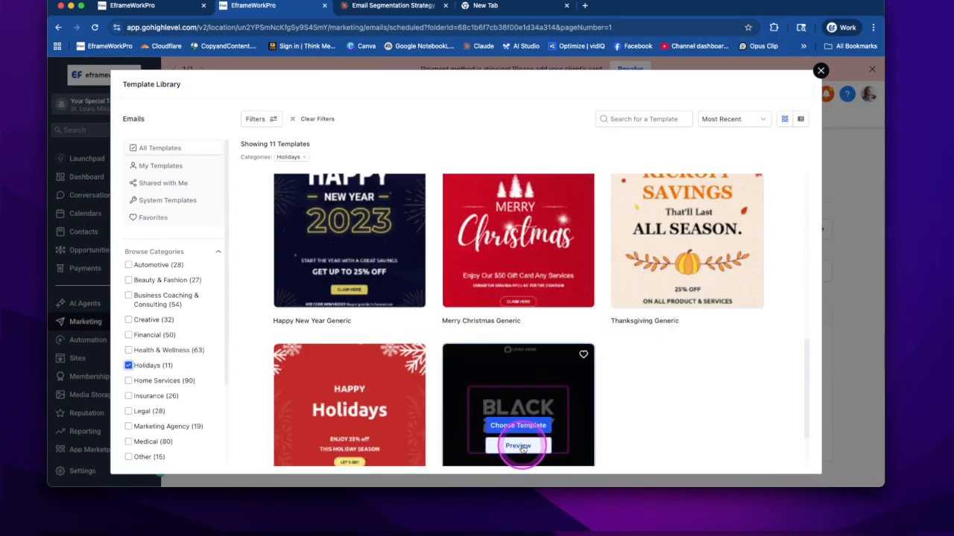
{"action": "left_click", "coordinate": [528, 426]}
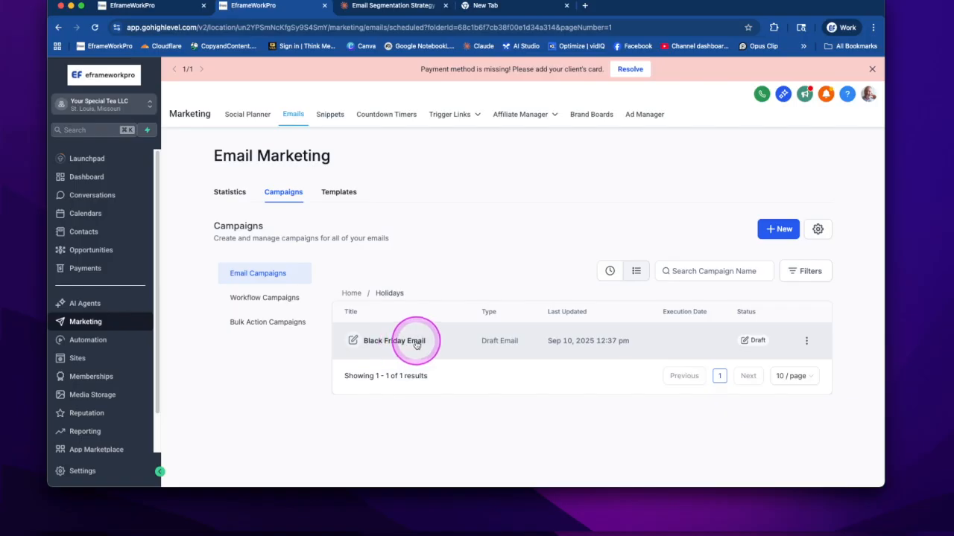
{"action": "left_click", "coordinate": [414, 342]}
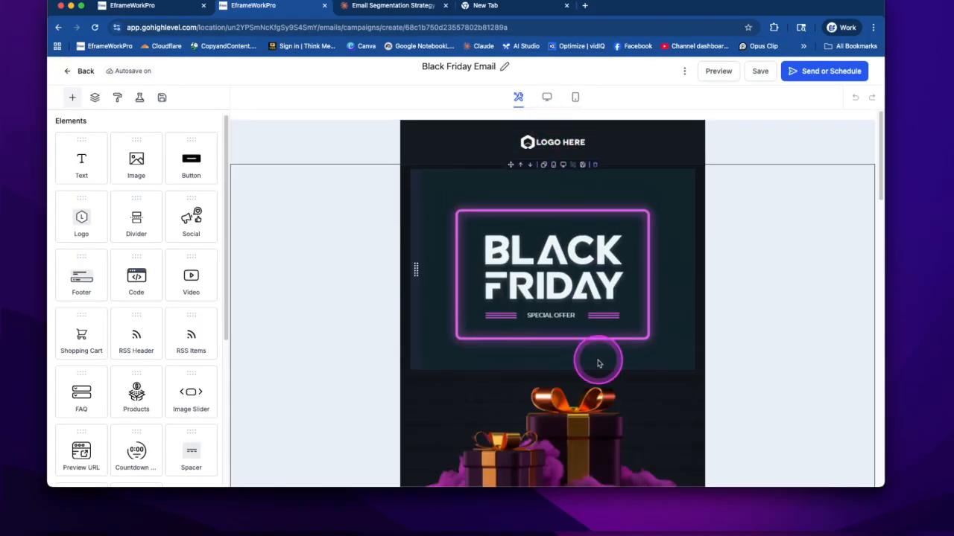
- Examine the Black Friday email's sections in the builder, from the banner down to the special offer
{"action": "scroll", "coordinate": [598, 363], "scroll_direction": "down", "scroll_amount": 4}
{"action": "scroll", "coordinate": [598, 364], "scroll_direction": "down", "scroll_amount": 6}
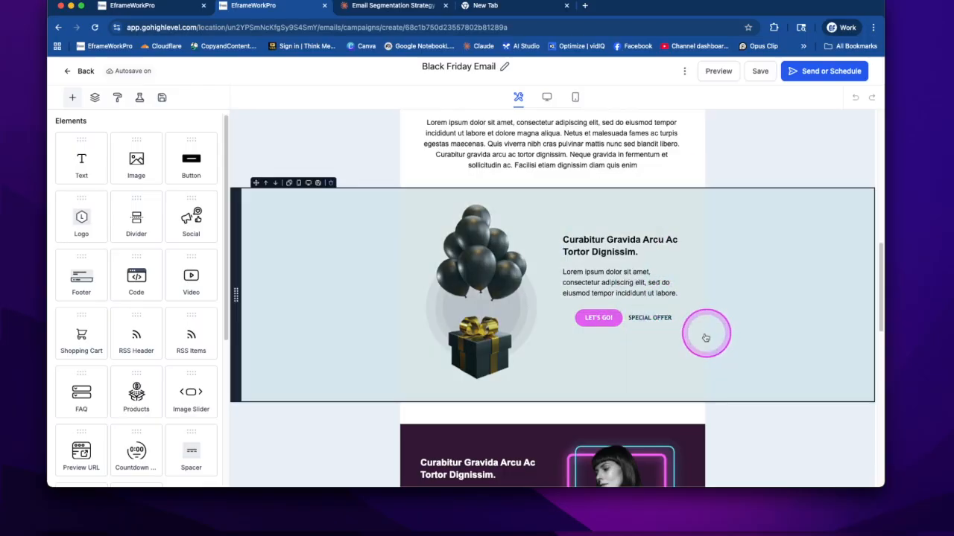
{"action": "scroll", "coordinate": [626, 225], "scroll_direction": "down", "scroll_amount": 1}
{"action": "left_click", "coordinate": [507, 196]}
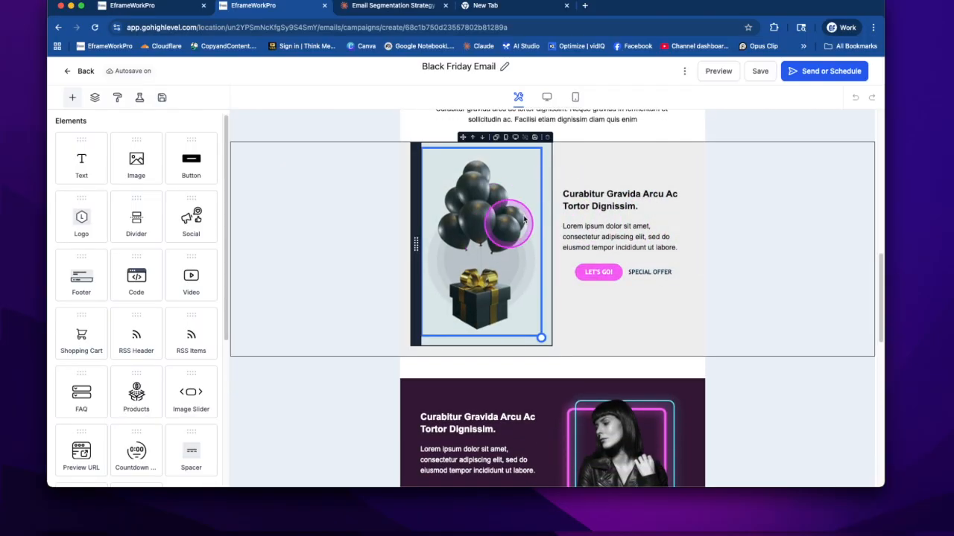
{"action": "scroll", "coordinate": [631, 330], "scroll_direction": "down", "scroll_amount": 3}
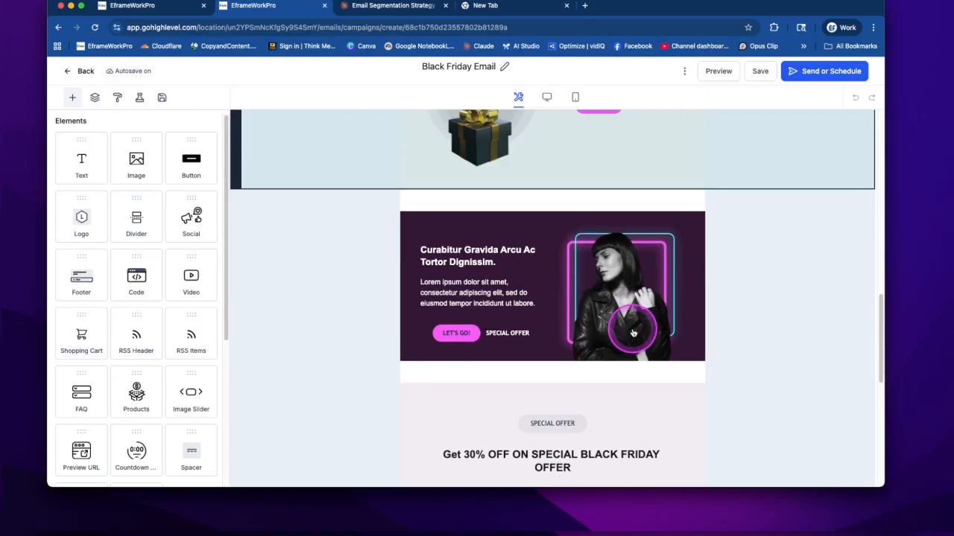
{"action": "scroll", "coordinate": [630, 324], "scroll_direction": "up", "scroll_amount": 10}
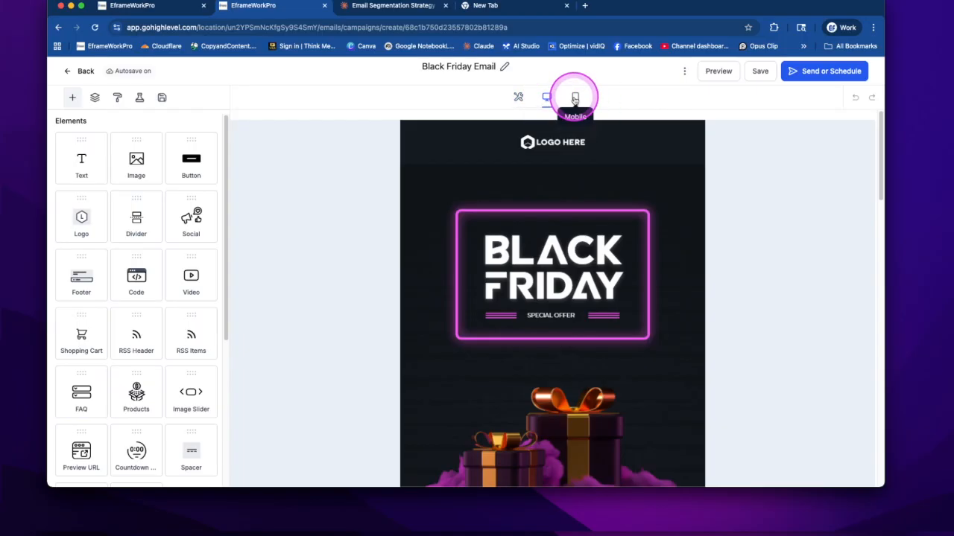
- Examine the Black Friday email's layout in mobile view
{"action": "left_click", "coordinate": [575, 98]}
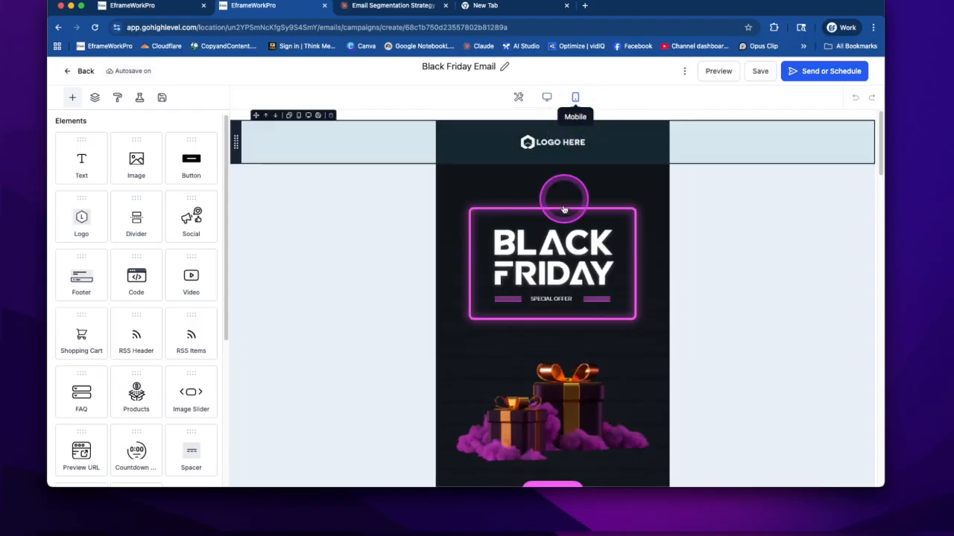
{"action": "scroll", "coordinate": [564, 215], "scroll_direction": "down", "scroll_amount": 5}
{"action": "scroll", "coordinate": [564, 216], "scroll_direction": "down", "scroll_amount": 10}
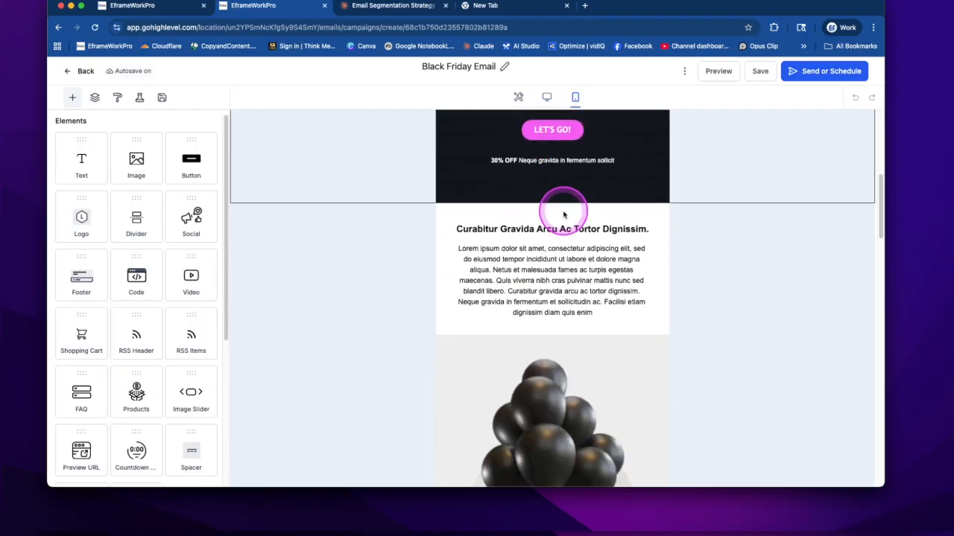
{"action": "scroll", "coordinate": [564, 215], "scroll_direction": "up", "scroll_amount": 15}
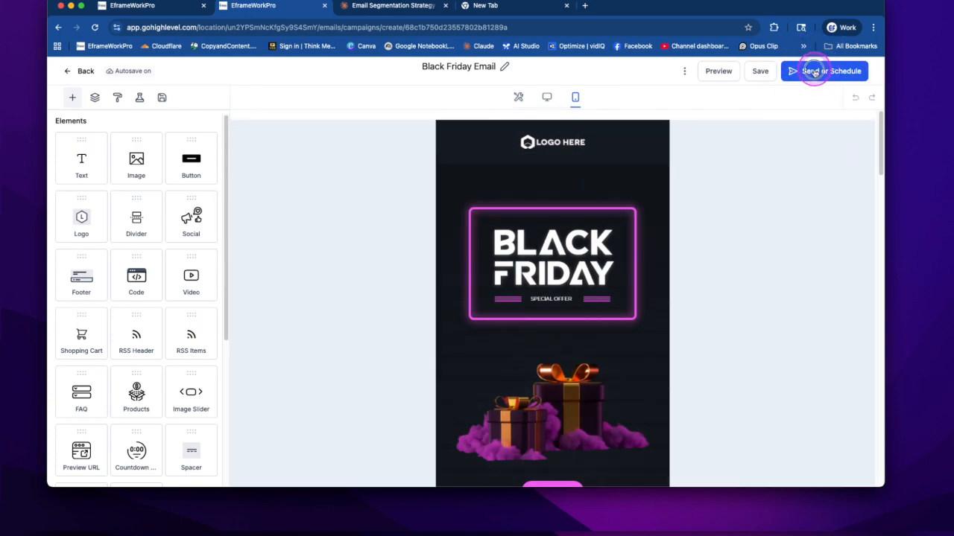
- Set the Black Friday email to scheduled sending on 2025-11-28 at 10:00 AM
{"action": "left_click", "coordinate": [815, 71]}
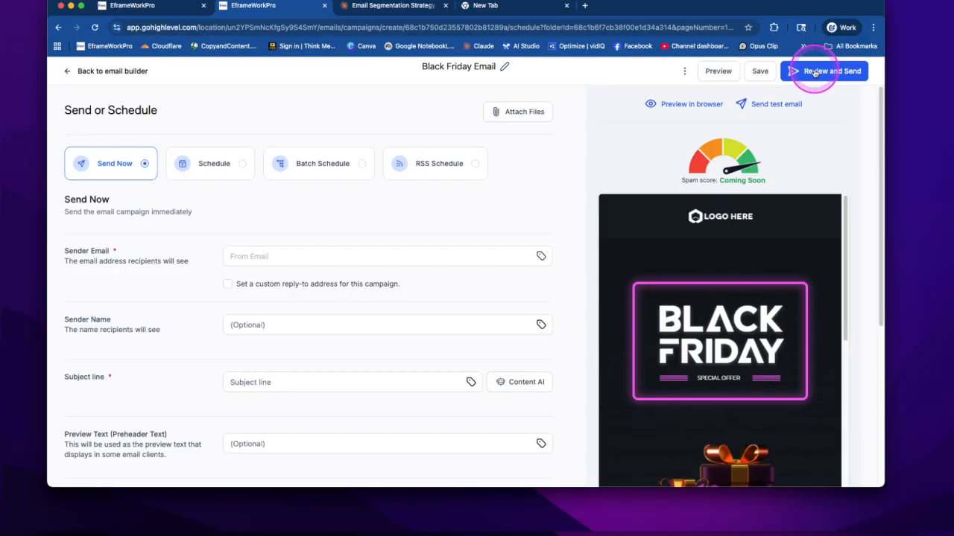
{"action": "left_click", "coordinate": [242, 165]}
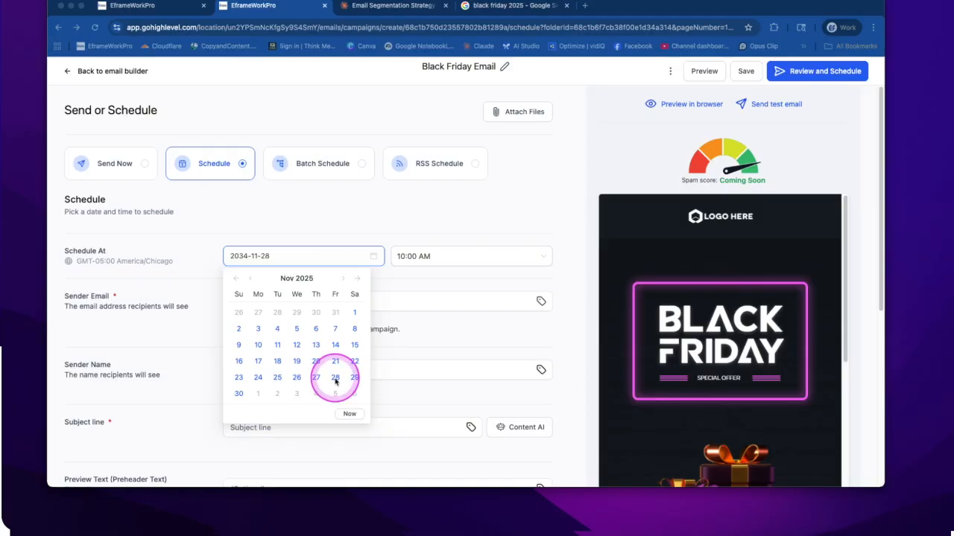
{"action": "left_click", "coordinate": [336, 380]}
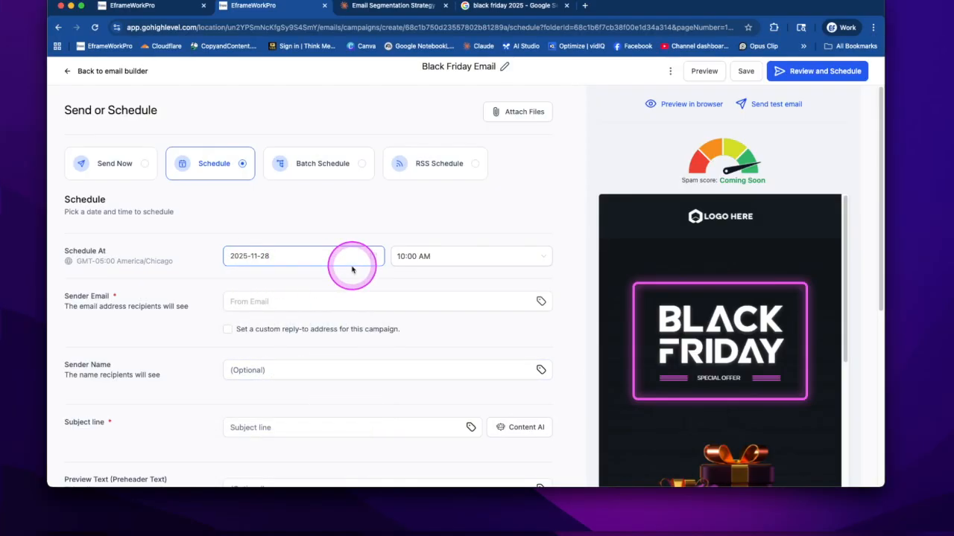
{"action": "left_click", "coordinate": [406, 257]}
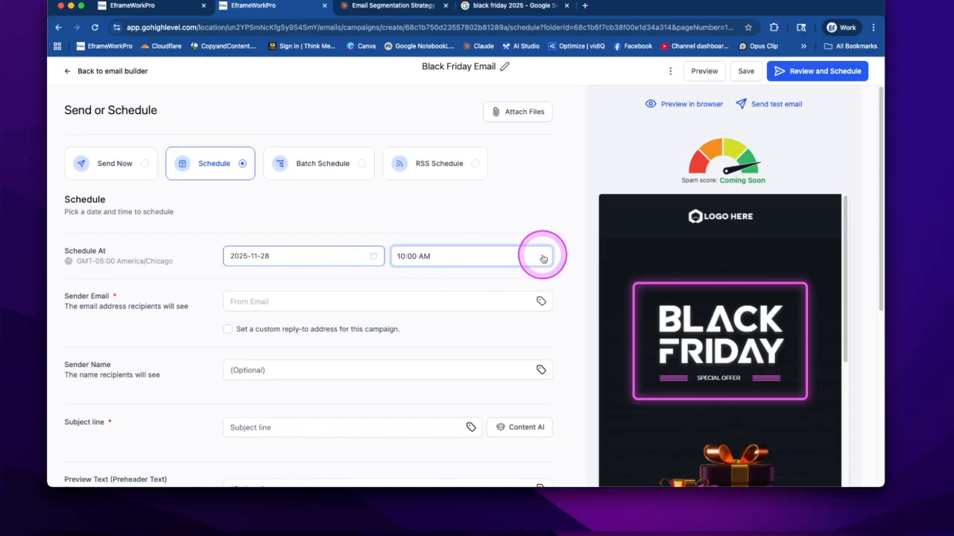
- Set the Black Friday email's scheduled send time to 12:00 AM
{"action": "scroll", "coordinate": [502, 315], "scroll_direction": "up", "scroll_amount": 3}
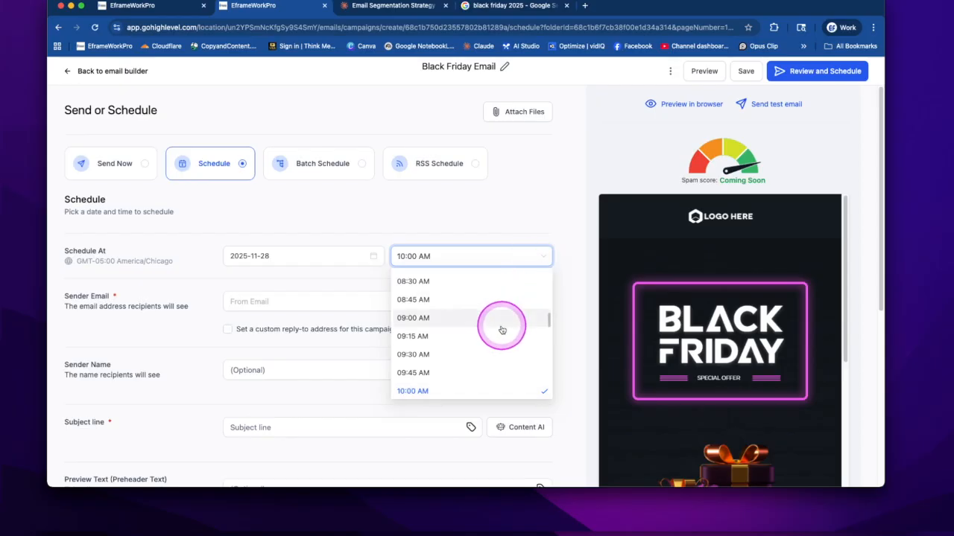
{"action": "scroll", "coordinate": [502, 329], "scroll_direction": "up", "scroll_amount": 5}
{"action": "scroll", "coordinate": [503, 329], "scroll_direction": "up", "scroll_amount": 2}
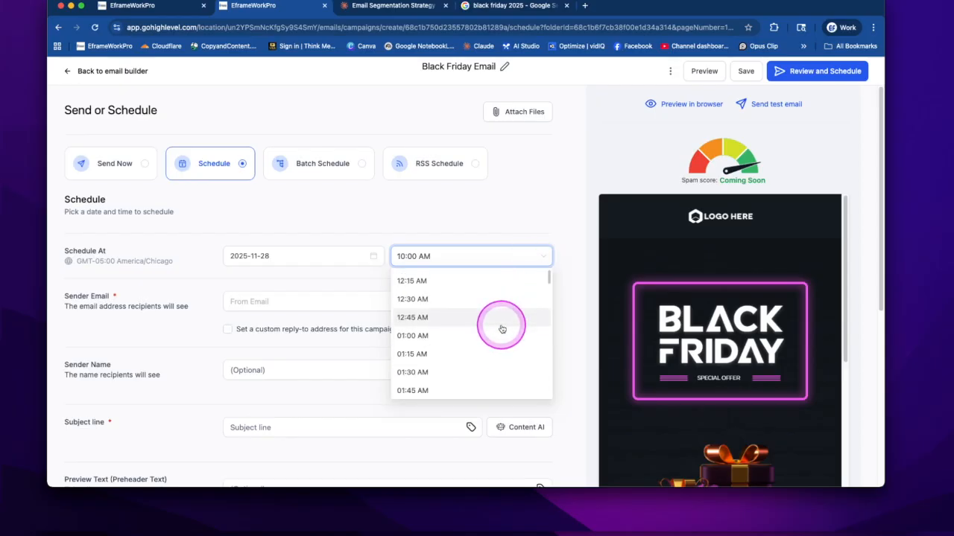
{"action": "scroll", "coordinate": [502, 329], "scroll_direction": "up", "scroll_amount": 1}
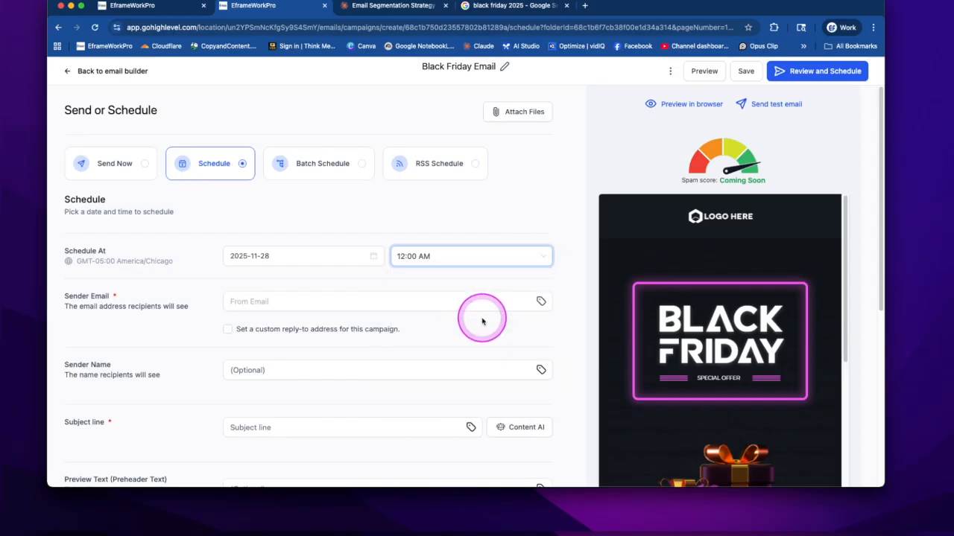
- Examine the sender, subject line, preview text and recipient fields, including the Choose Contacts option
{"action": "left_click", "coordinate": [235, 302]}
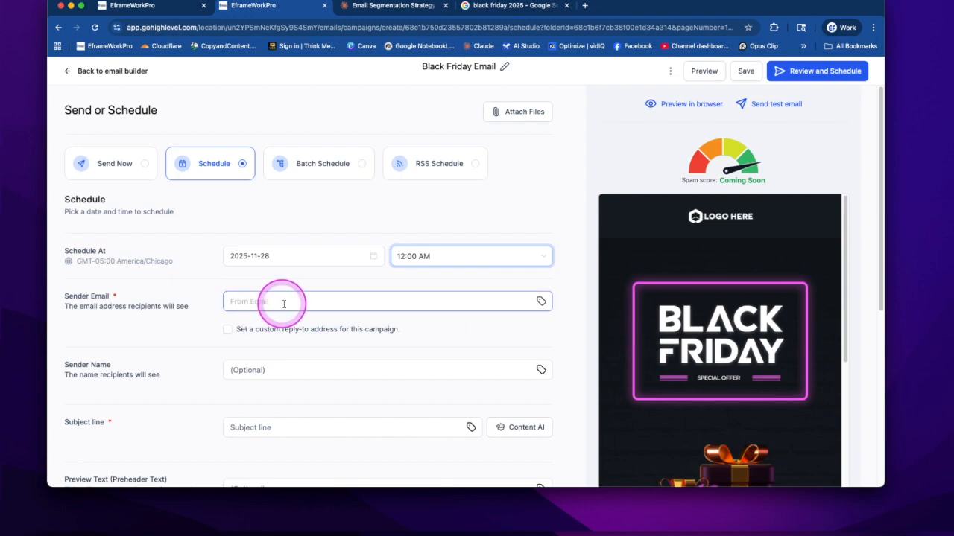
{"action": "left_click", "coordinate": [239, 371]}
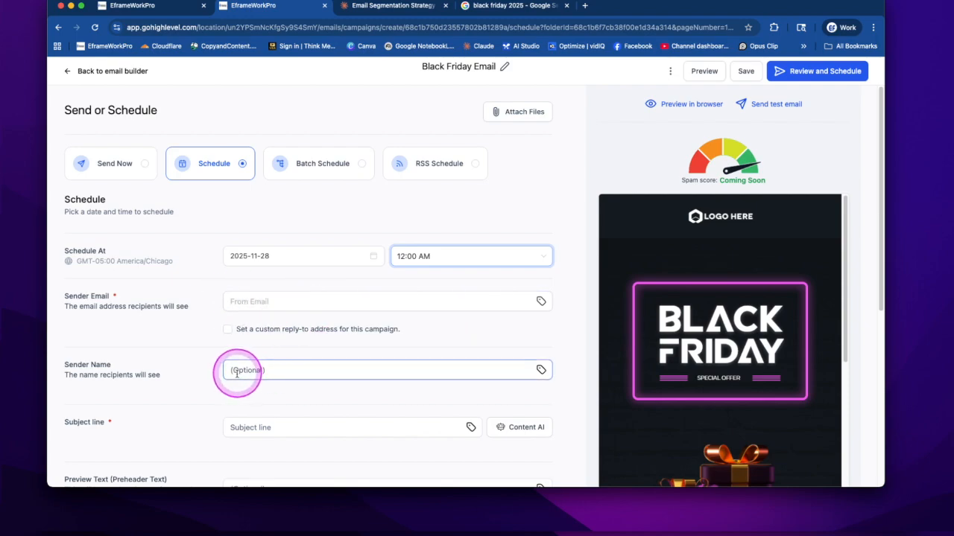
{"action": "scroll", "coordinate": [269, 392], "scroll_direction": "down", "scroll_amount": 2}
{"action": "left_click", "coordinate": [241, 362]}
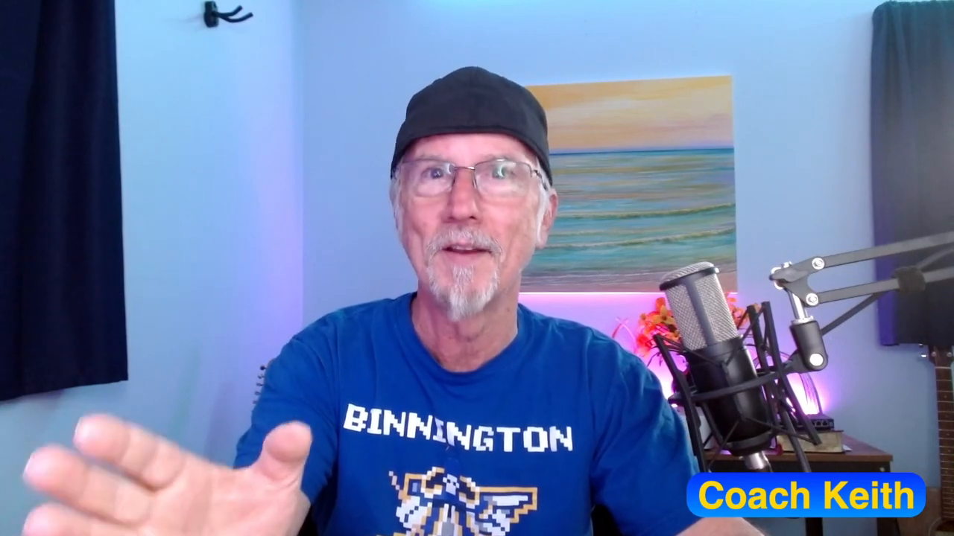
{"action": "left_click", "coordinate": [240, 298]}
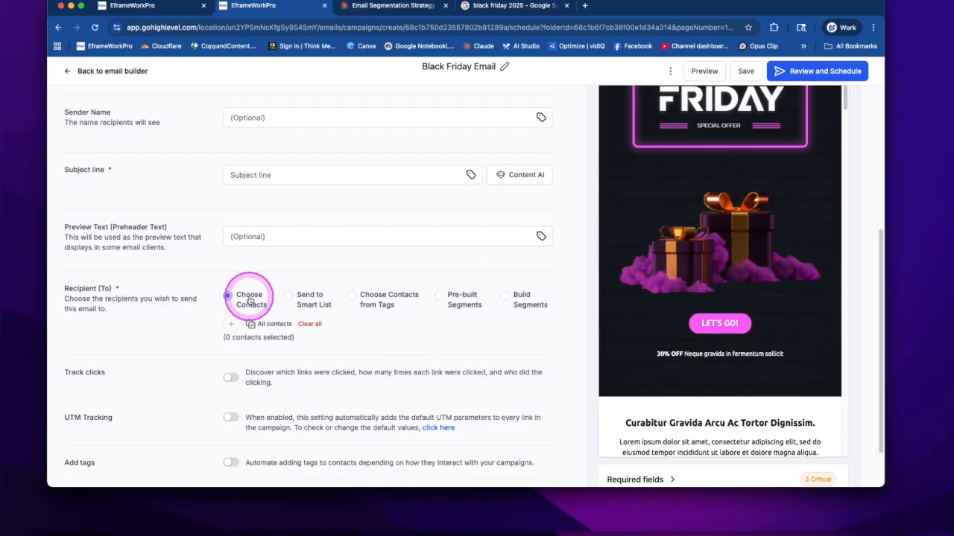
- Check which required fields are still missing from the campaign, and close the list
{"action": "scroll", "coordinate": [307, 364], "scroll_direction": "down", "scroll_amount": 2}
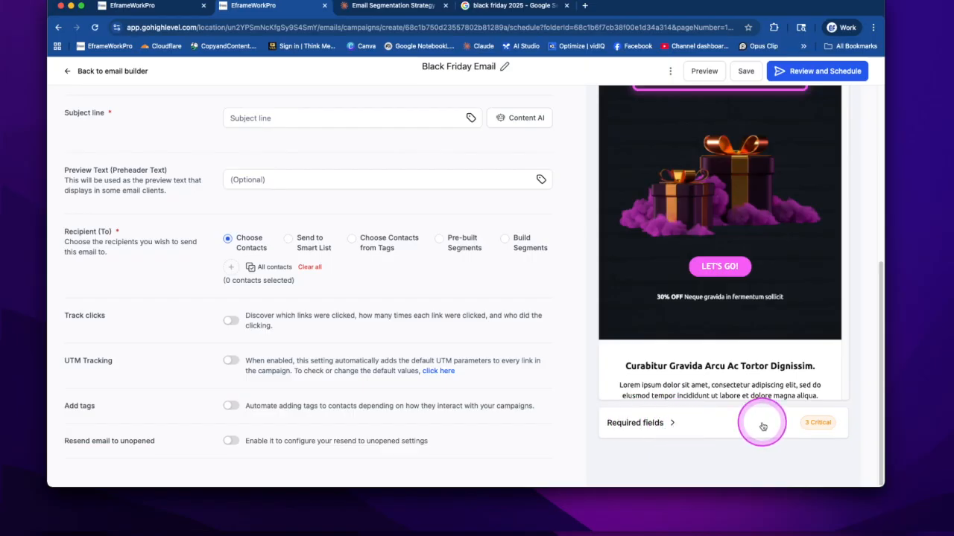
{"action": "left_click", "coordinate": [818, 423]}
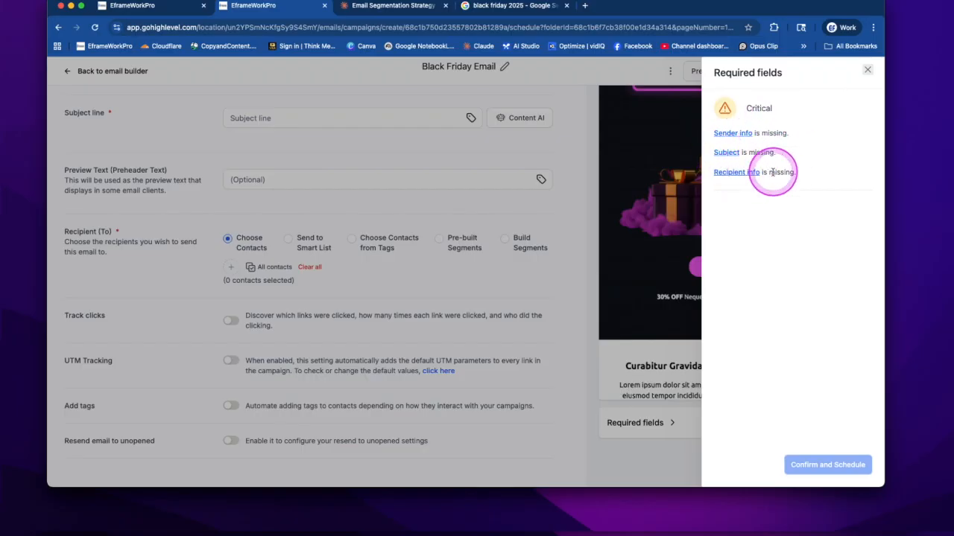
{"action": "left_click", "coordinate": [866, 72]}
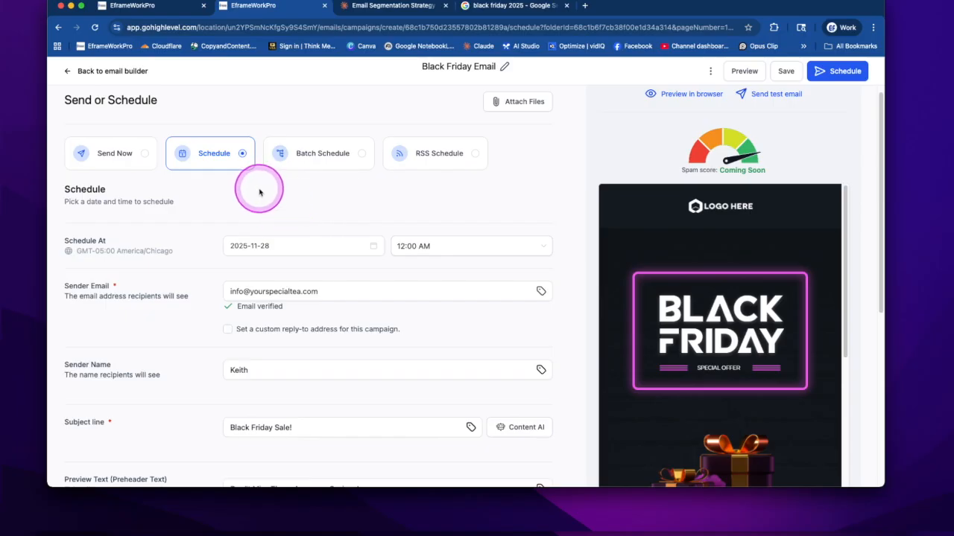
- Review the campaign's schedule, sender details, subject line, preview text and recipient selection
{"action": "left_click", "coordinate": [297, 283]}
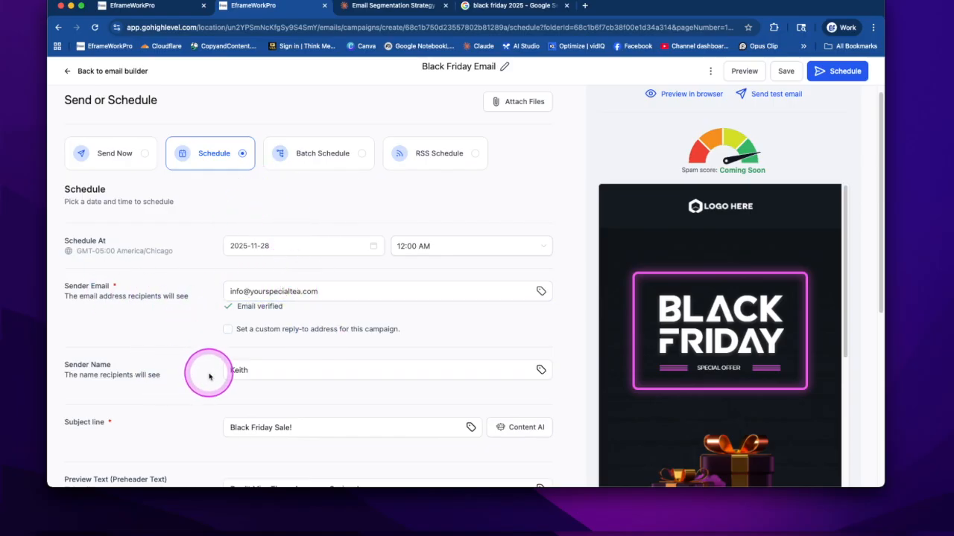
{"action": "scroll", "coordinate": [209, 377], "scroll_direction": "down", "scroll_amount": 5}
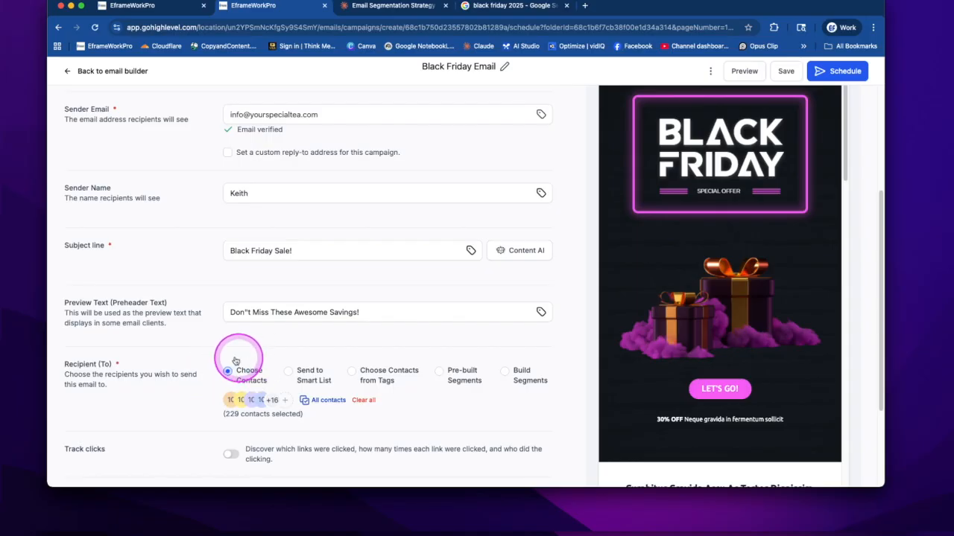
{"action": "scroll", "coordinate": [293, 366], "scroll_direction": "up", "scroll_amount": 2}
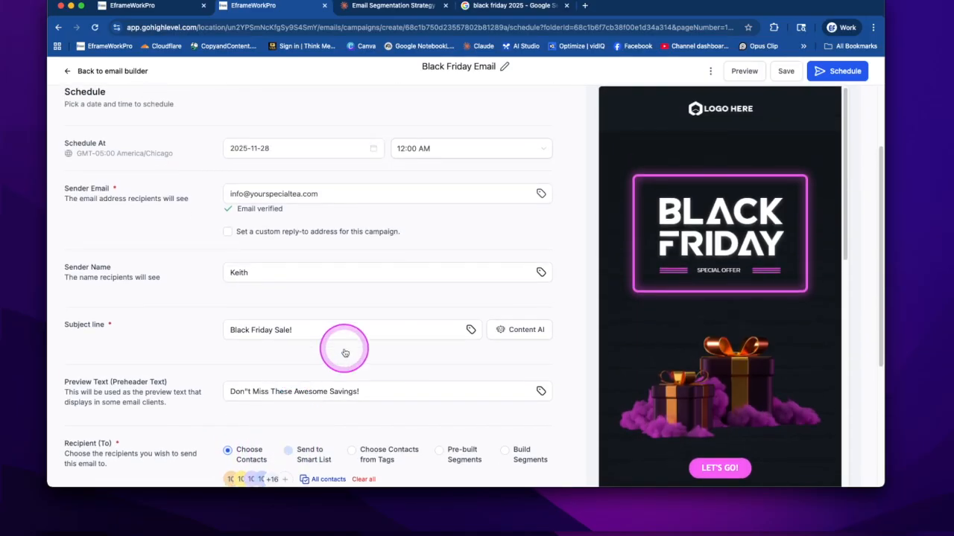